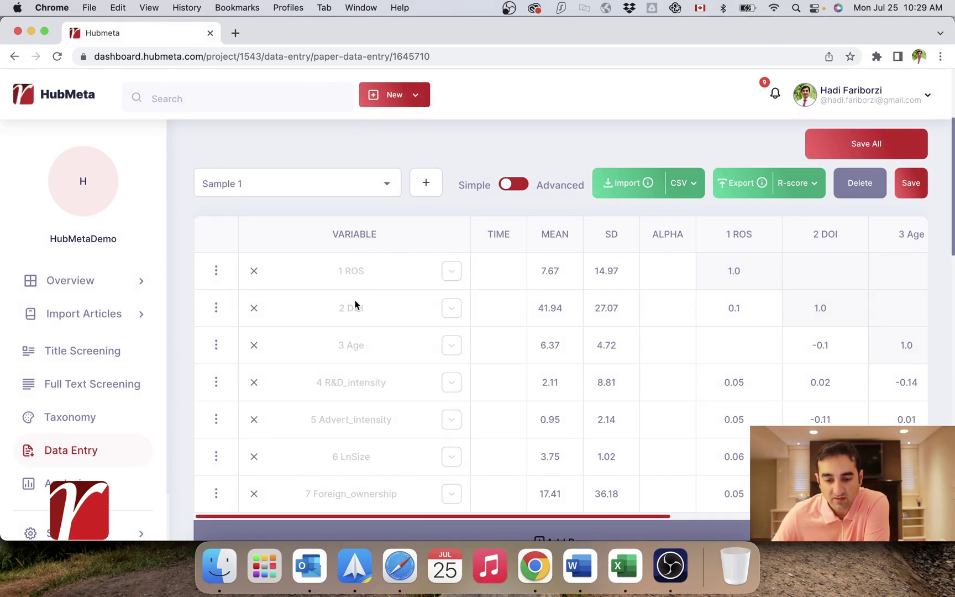
- Start creating a new measurement from the New menu
{"action": "left_click", "coordinate": [418, 95]}
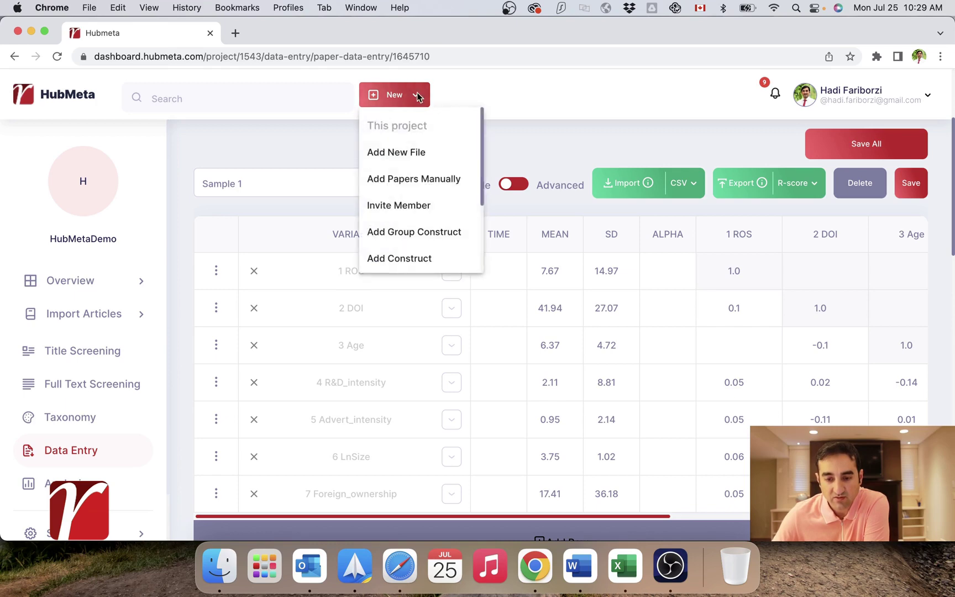
{"action": "scroll", "coordinate": [422, 232], "scroll_direction": "down", "scroll_amount": 4}
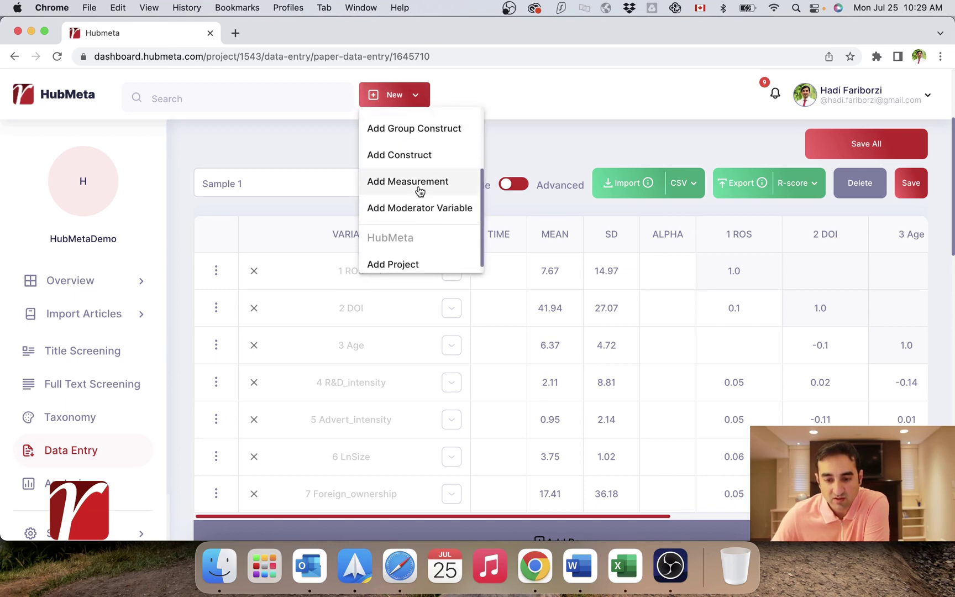
{"action": "left_click", "coordinate": [418, 184]}
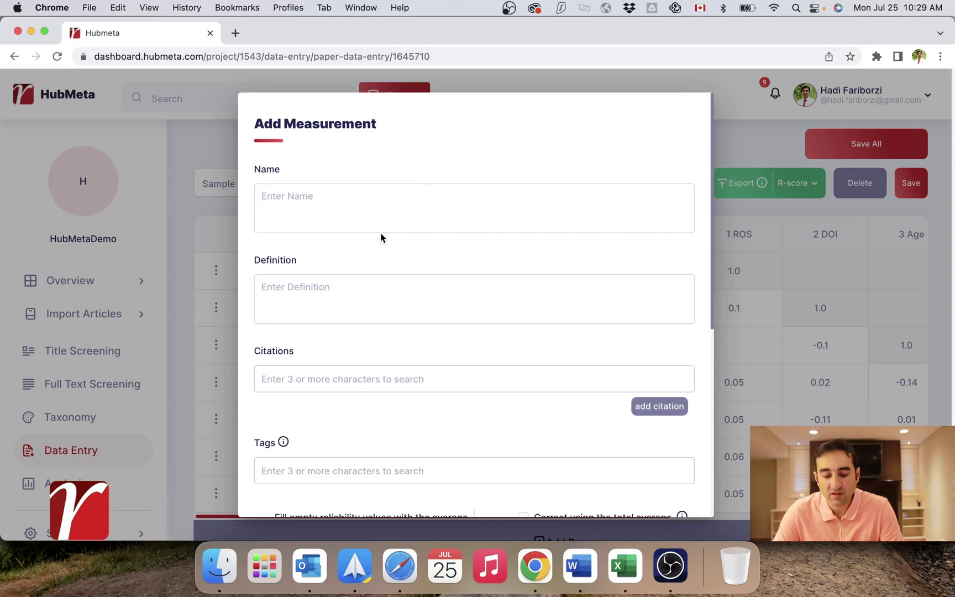
- Name the measurement ROS and define it as 'Return on Sales Ratio', then move to tags
{"action": "type", "text": "Return"}
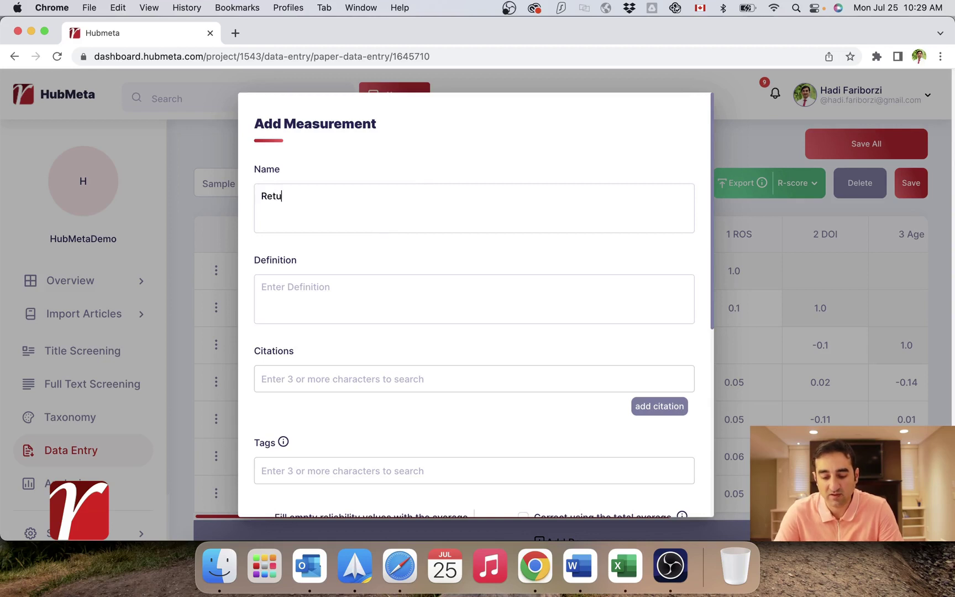
{"action": "key", "text": "BackSpace"}
{"action": "key", "text": "BackSpace"}
{"action": "key", "text": "BackSpace"}
{"action": "key", "text": "BackSpace"}
{"action": "key", "text": "BackSpace"}
{"action": "type", "text": "OS"}
{"action": "left_click", "coordinate": [351, 289]}
{"action": "type", "text": "Return"}
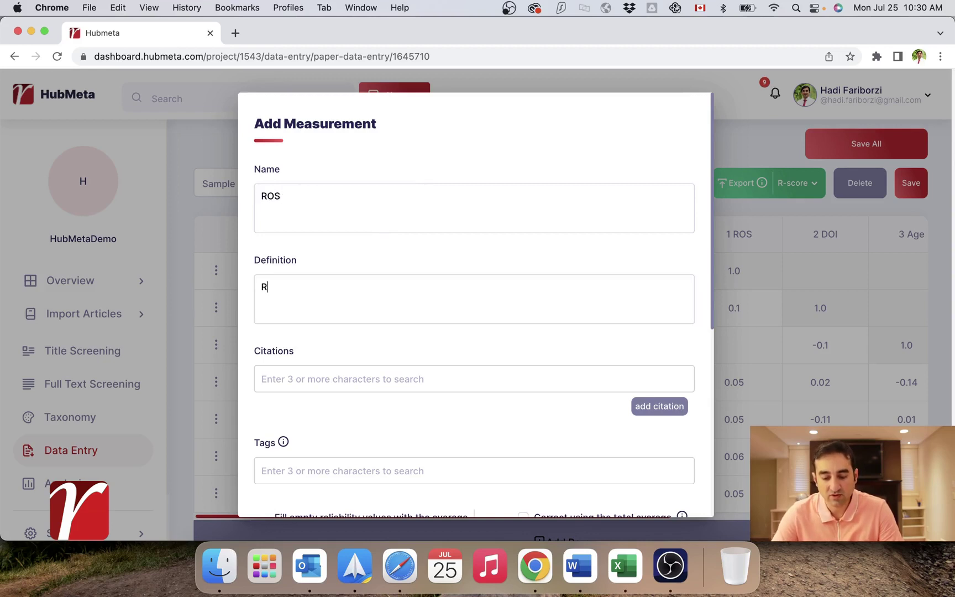
{"action": "type", "text": " on"}
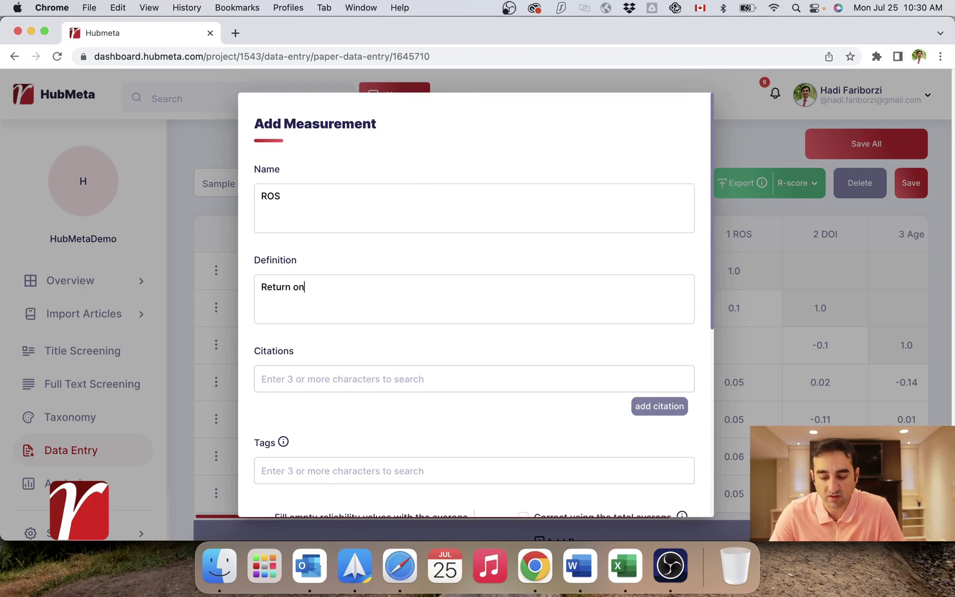
{"action": "type", "text": " Sales Ration"}
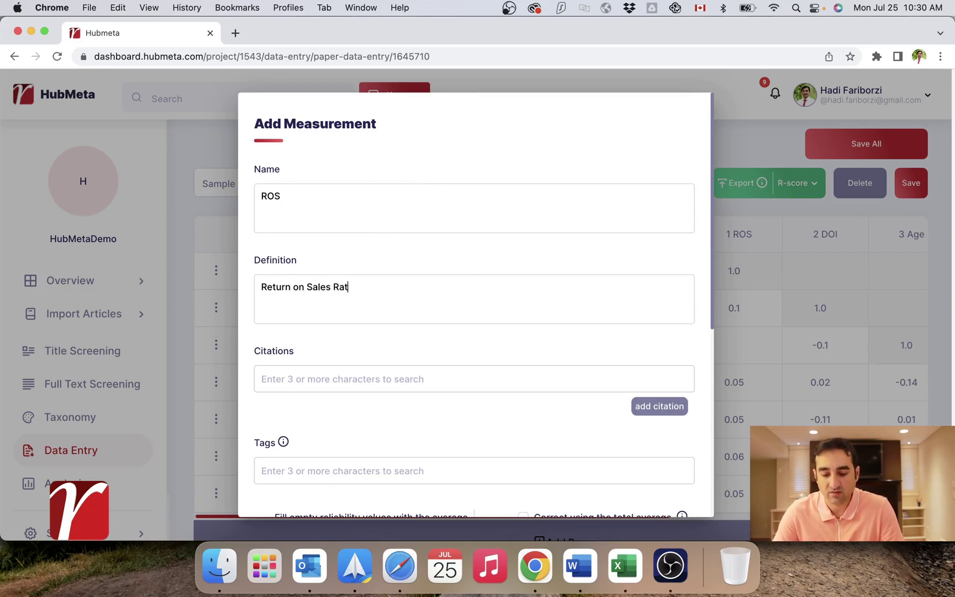
{"action": "key", "text": "BackSpace"}
{"action": "key", "text": "Tab"}
{"action": "key", "text": "Tab"}
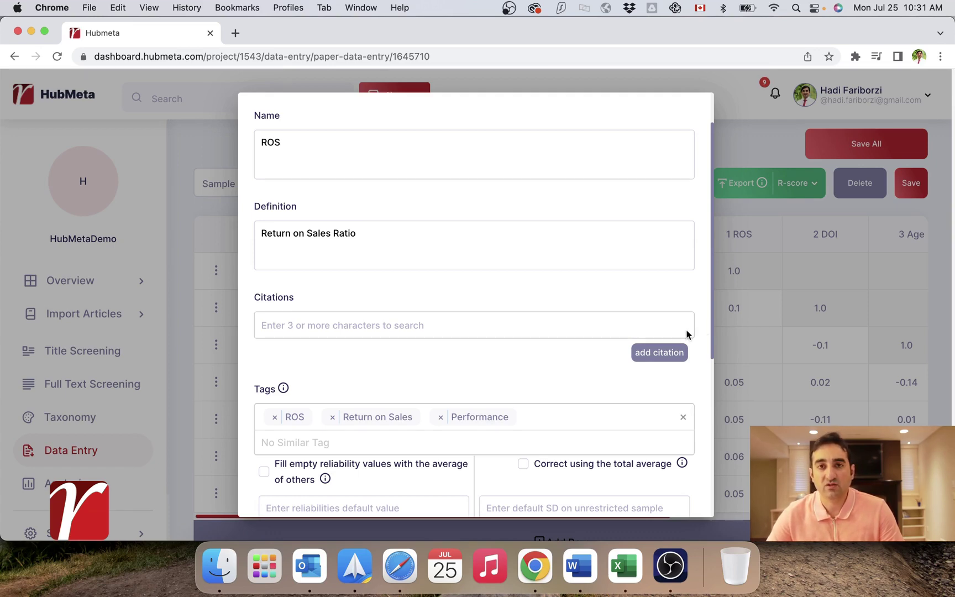
- Cite the paper with DOI 10.1016/j.ibusrev.2011.12.003 for the ROS measurement
{"action": "left_click", "coordinate": [658, 354]}
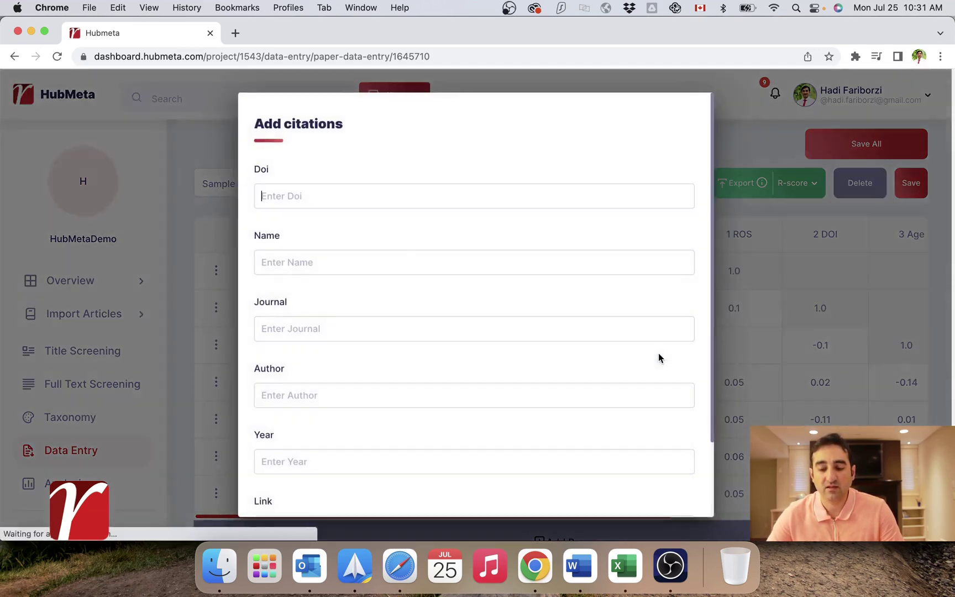
{"action": "left_click", "coordinate": [281, 195]}
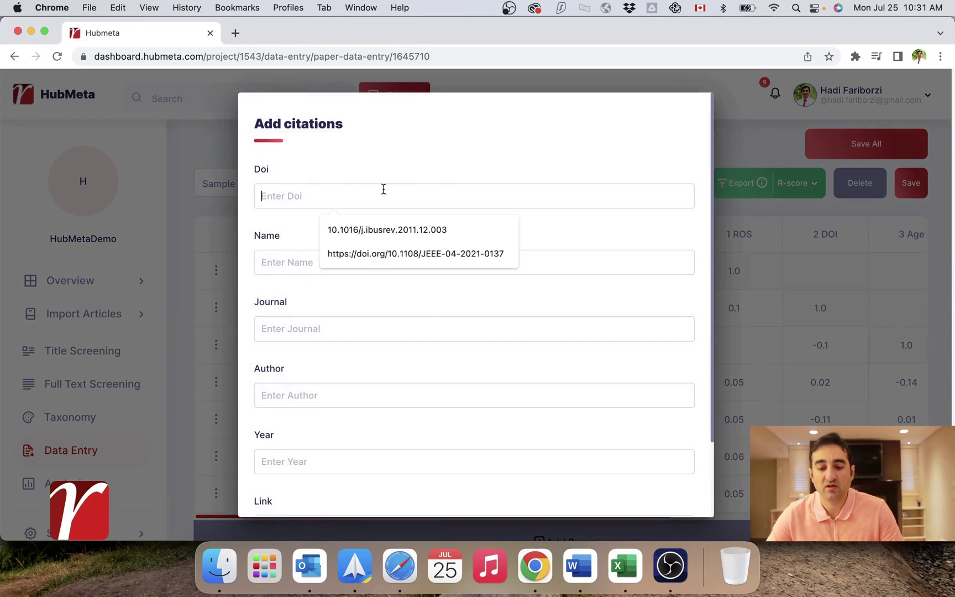
{"action": "left_click", "coordinate": [388, 226]}
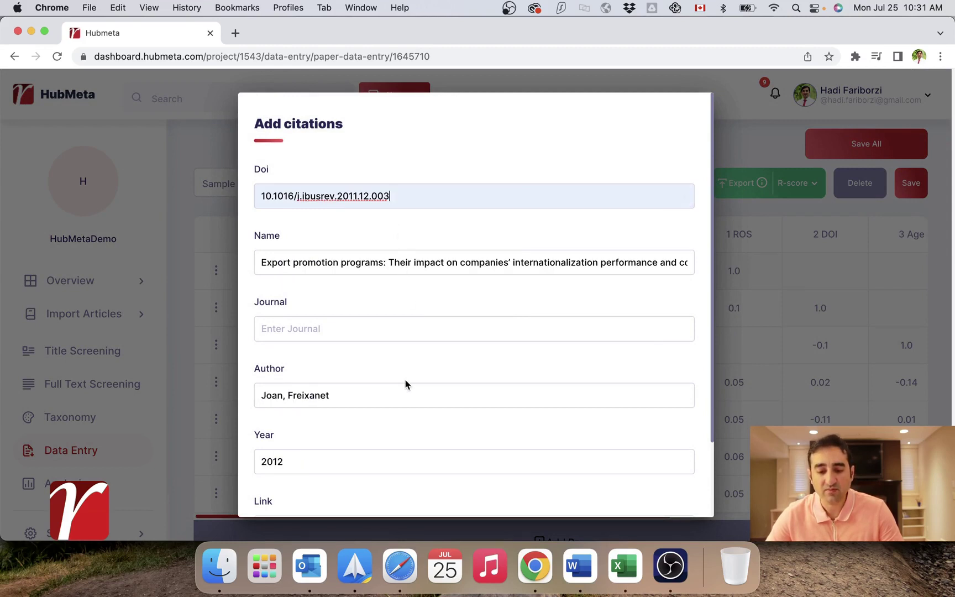
{"action": "scroll", "coordinate": [405, 383], "scroll_direction": "down", "scroll_amount": 3}
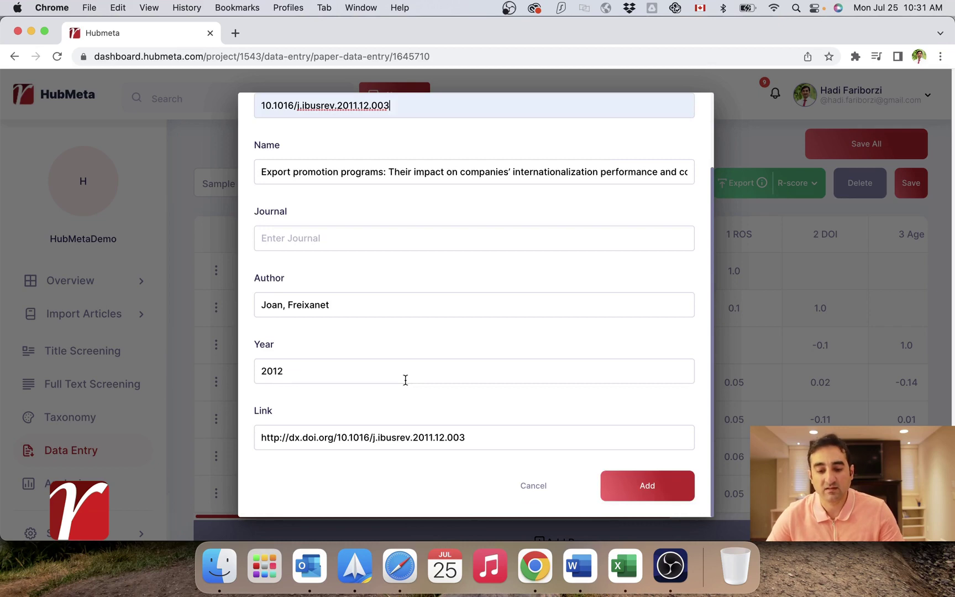
{"action": "key", "text": "Return"}
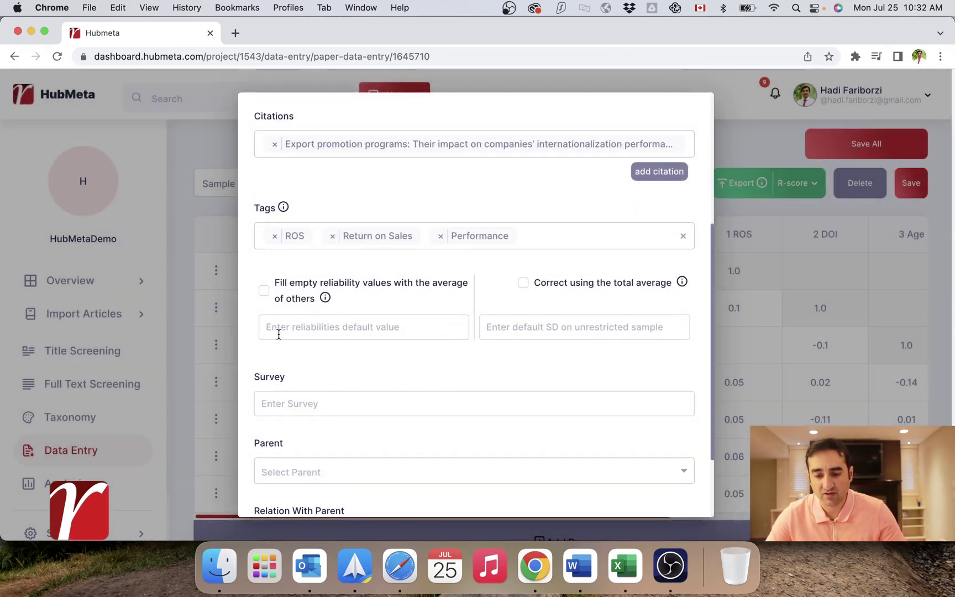
- Save the new ROS measurement and return to the Sample 1 table
{"action": "scroll", "coordinate": [479, 382], "scroll_direction": "down", "scroll_amount": 1}
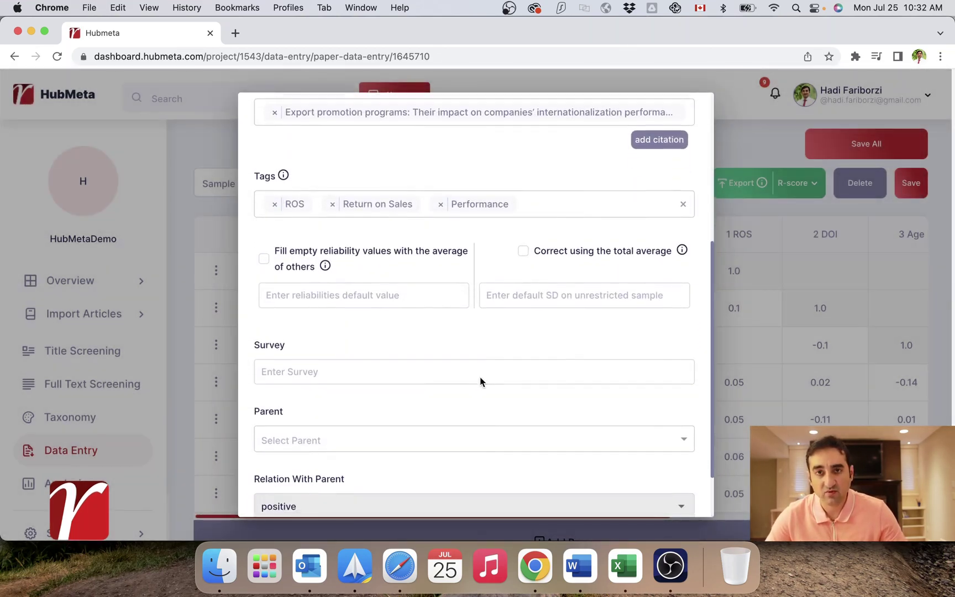
{"action": "scroll", "coordinate": [480, 381], "scroll_direction": "down", "scroll_amount": 1}
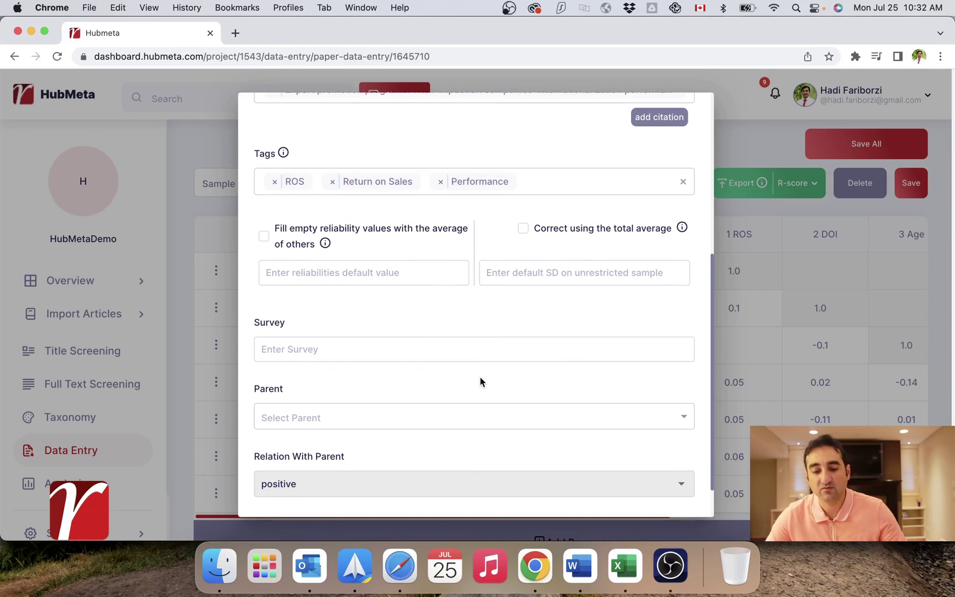
{"action": "scroll", "coordinate": [480, 382], "scroll_direction": "down", "scroll_amount": 2}
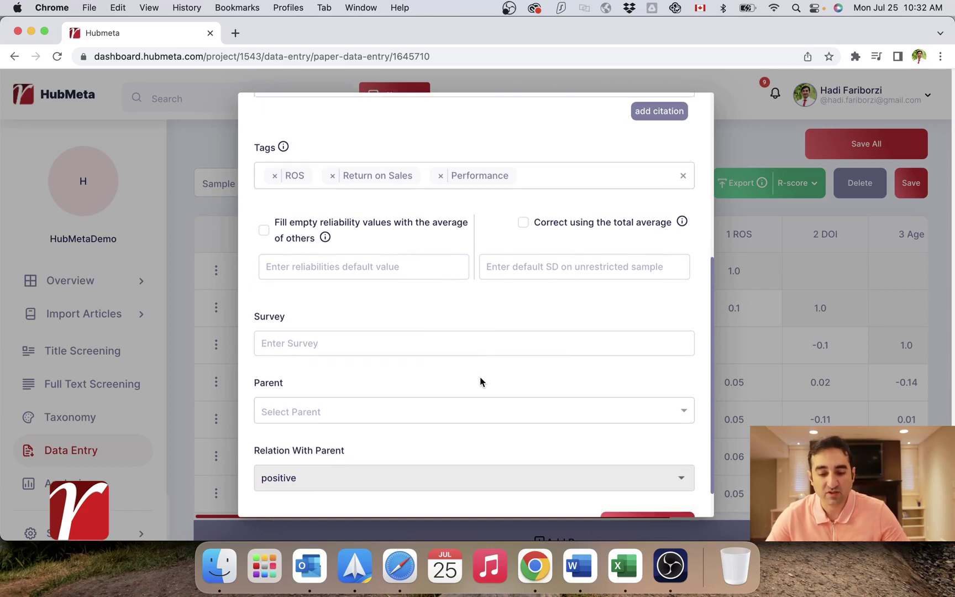
{"action": "key", "text": "Escape"}
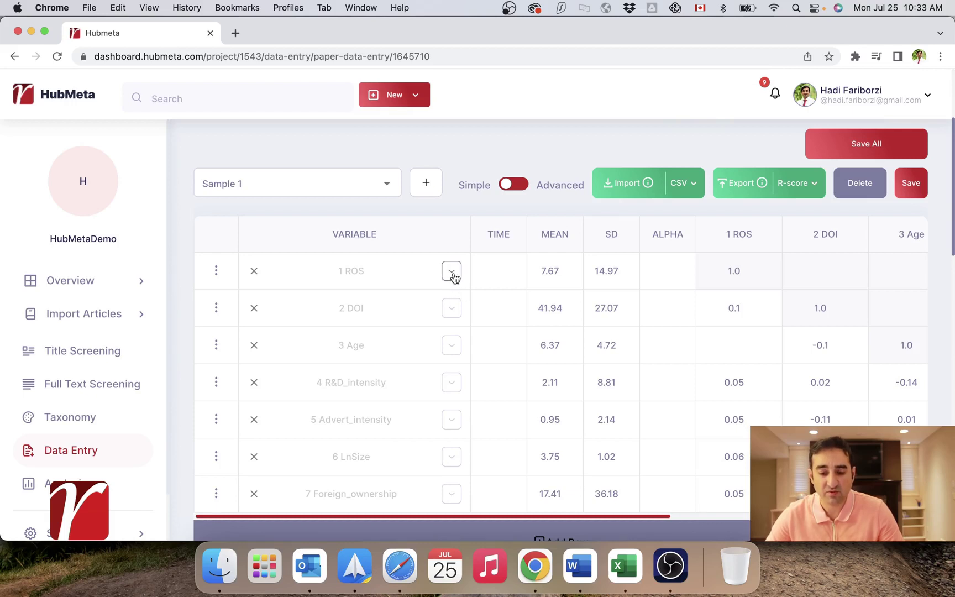
- Search 'ros' in row 1's variable list and link it to the ROS measurement
{"action": "left_click", "coordinate": [452, 272]}
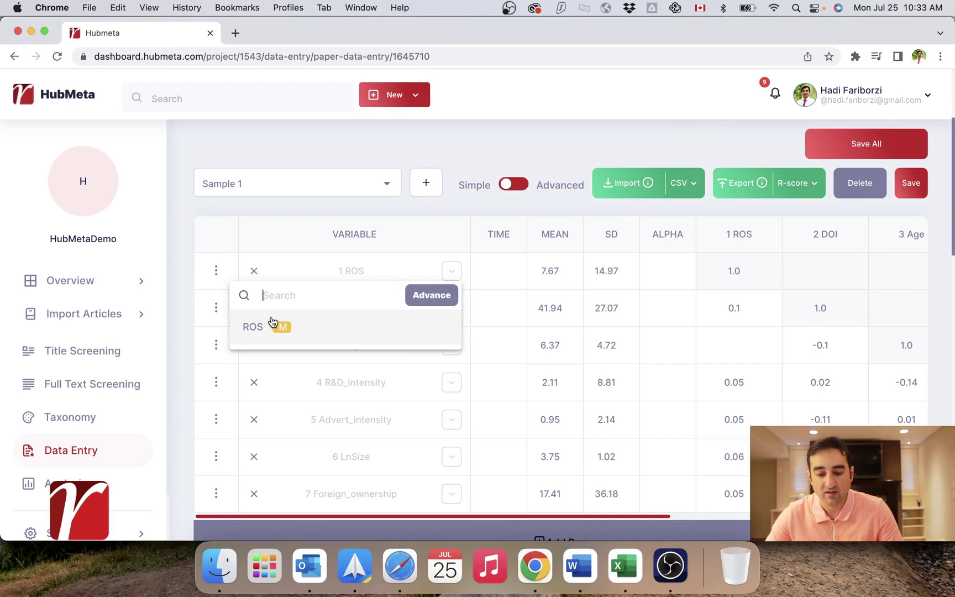
{"action": "type", "text": "ros"}
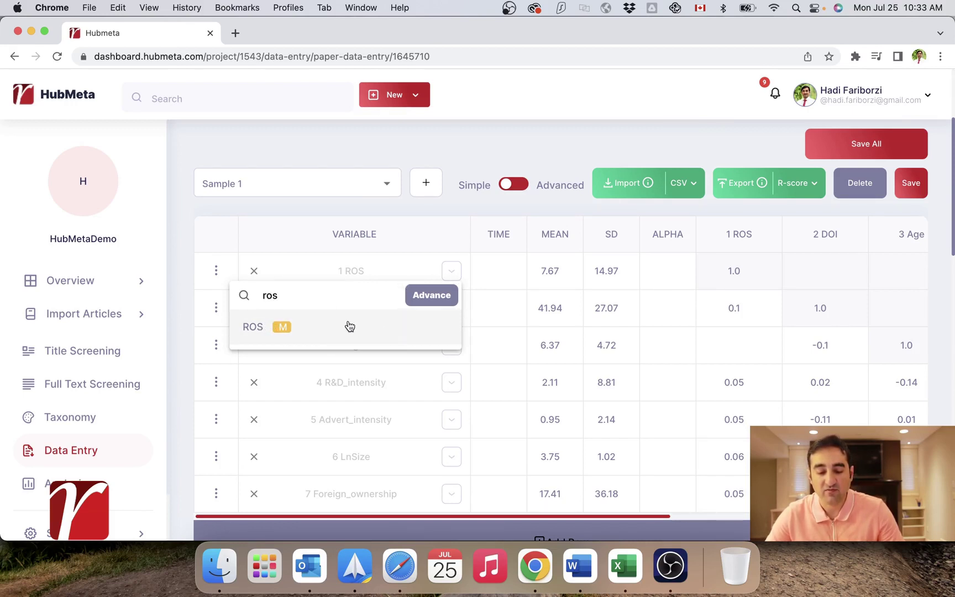
{"action": "left_click", "coordinate": [255, 329]}
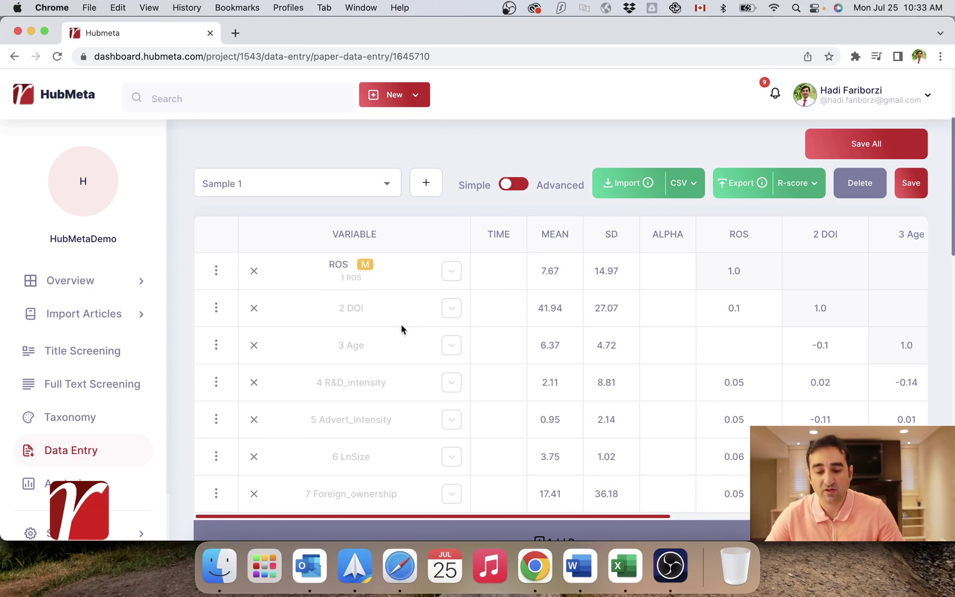
- Go to the project's Taxonomy page from the left sidebar
{"action": "left_click", "coordinate": [68, 421]}
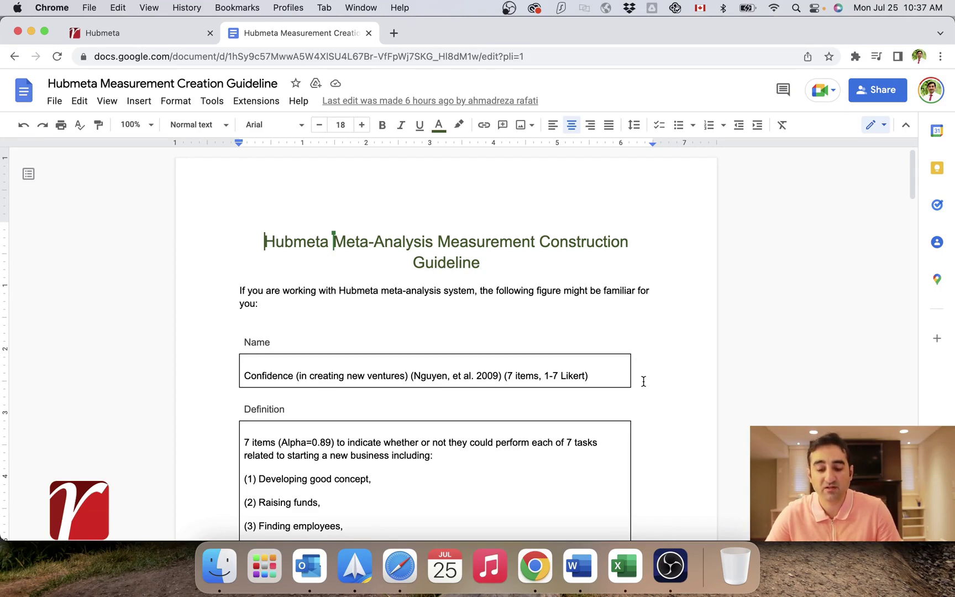
- Scroll through the Hubmeta Measurement Creation Guideline to the example Definition box
{"action": "scroll", "coordinate": [644, 387], "scroll_direction": "down", "scroll_amount": 2}
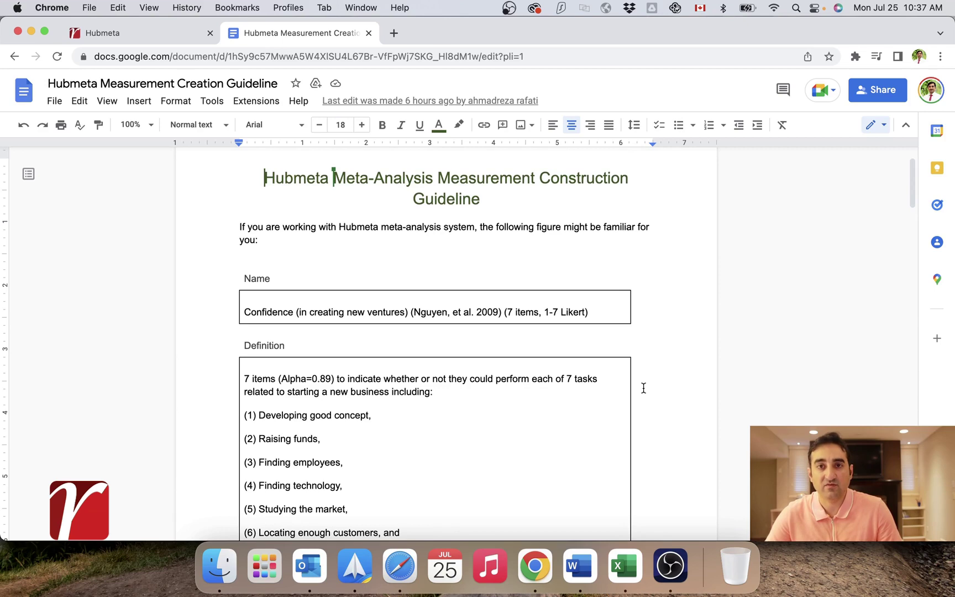